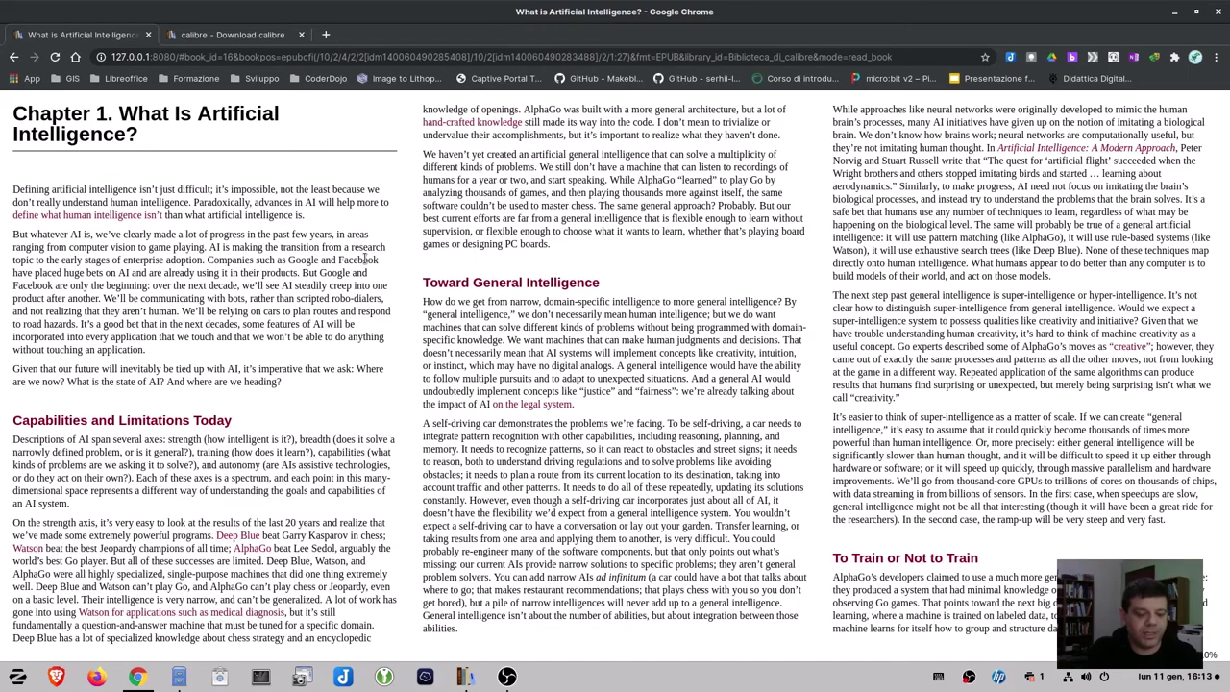
# Close the open book, return to the Biblioteca covers grid, and switch to the calibre desktop app.
pyautogui.click(365, 259)
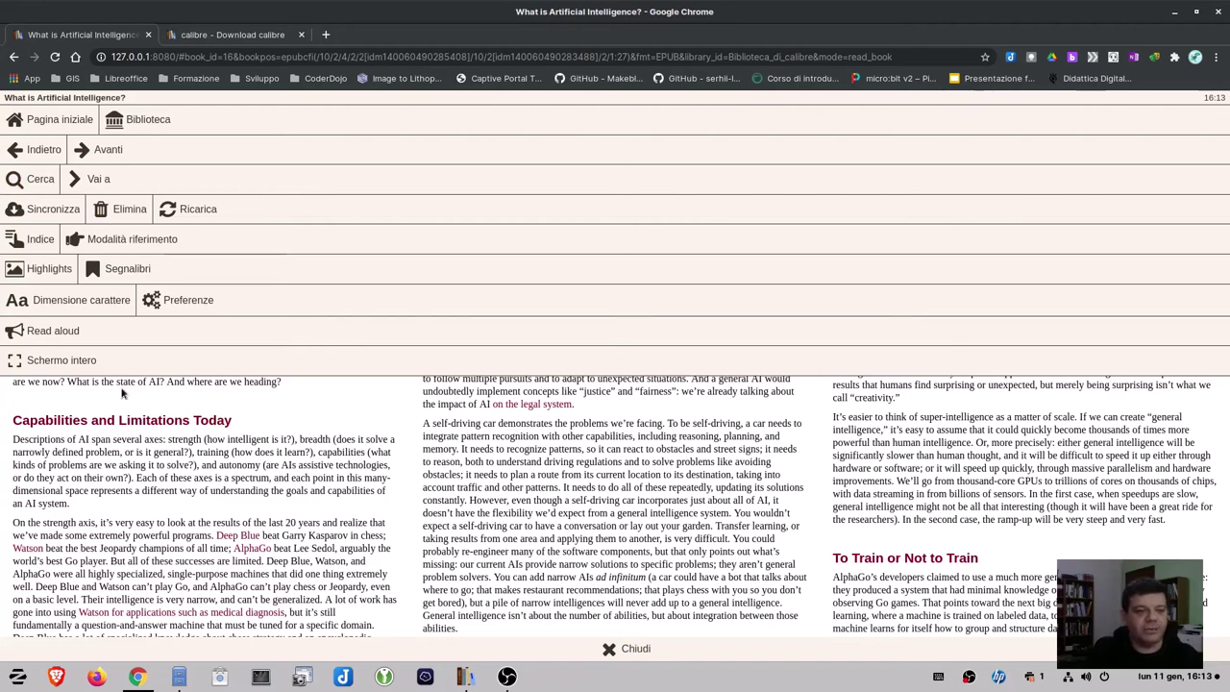
pyautogui.click(145, 119)
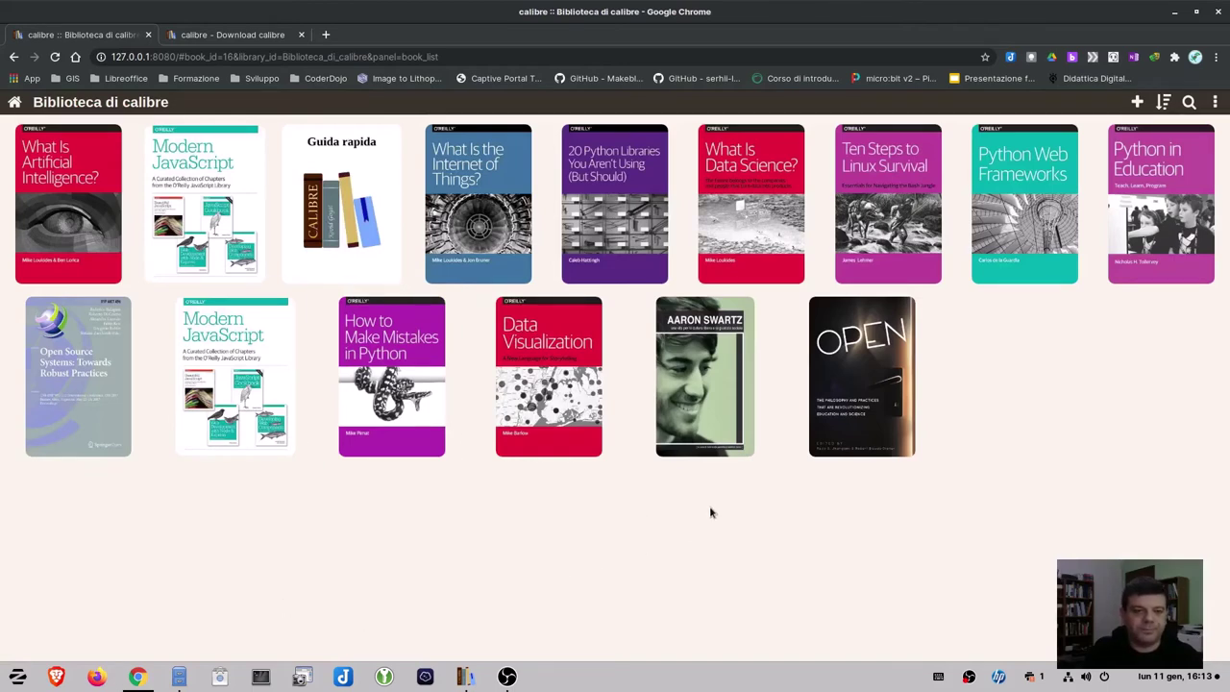
pyautogui.hotkey('alt', 'Tab')
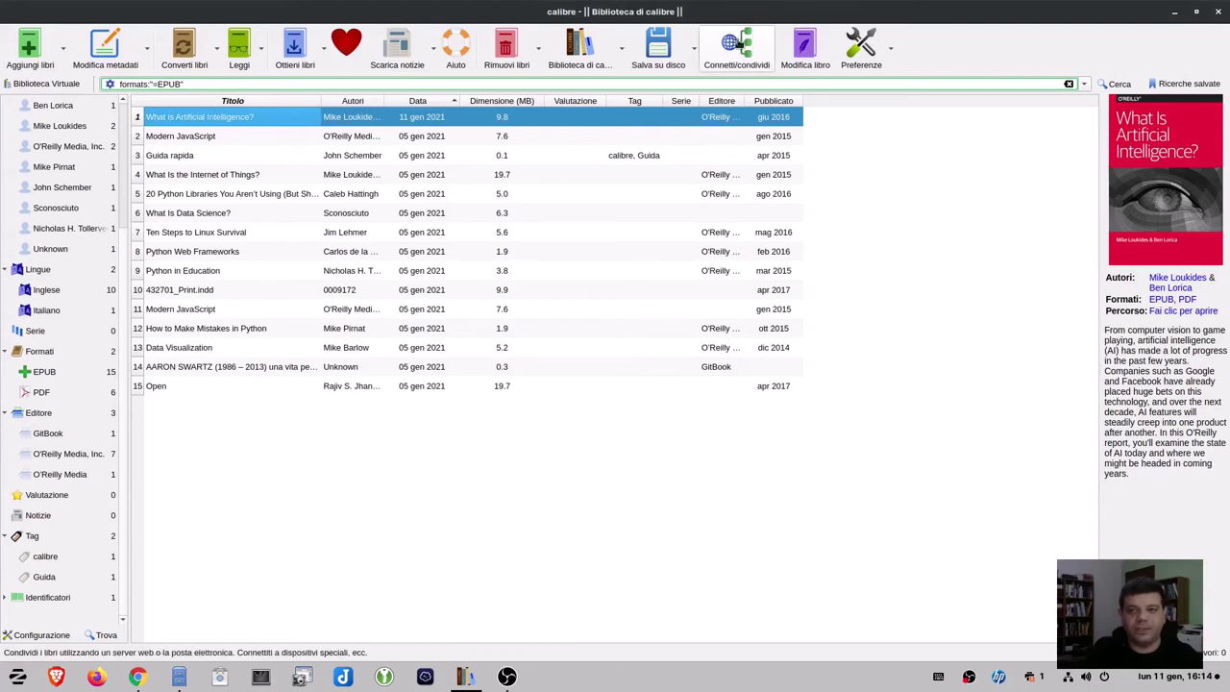
# Choose Ferma server di contenuti from Connetti/condividi and acknowledge the confirmation.
pyautogui.click(737, 43)
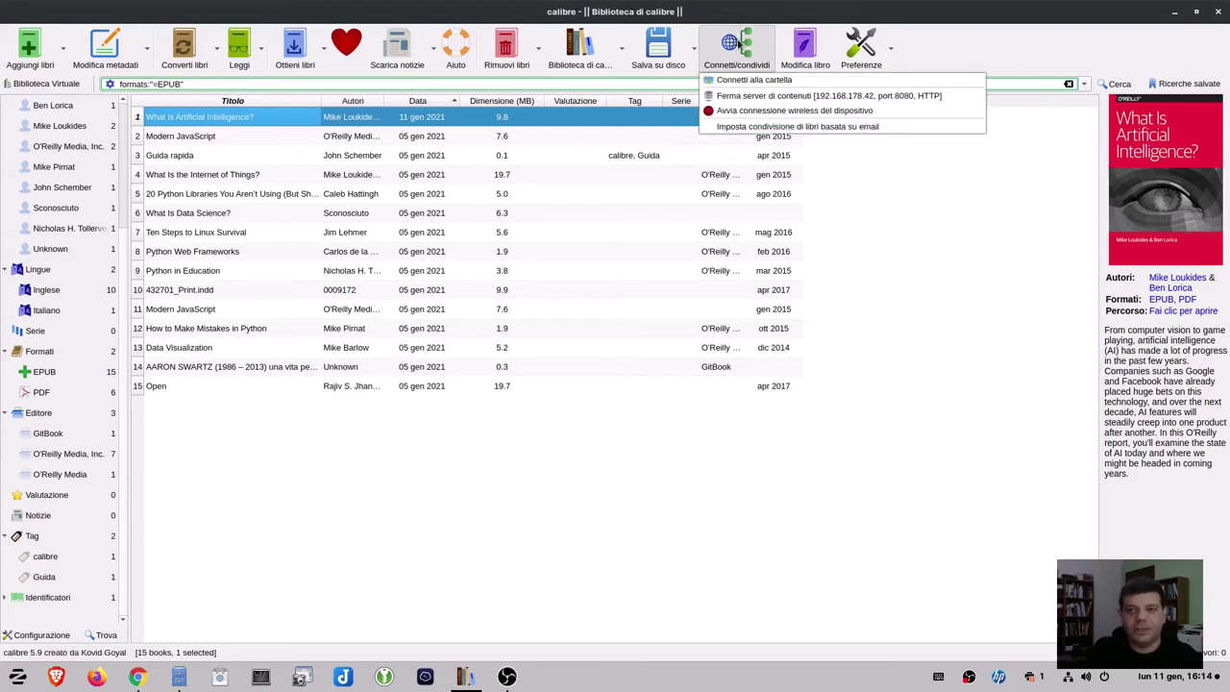
pyautogui.click(746, 97)
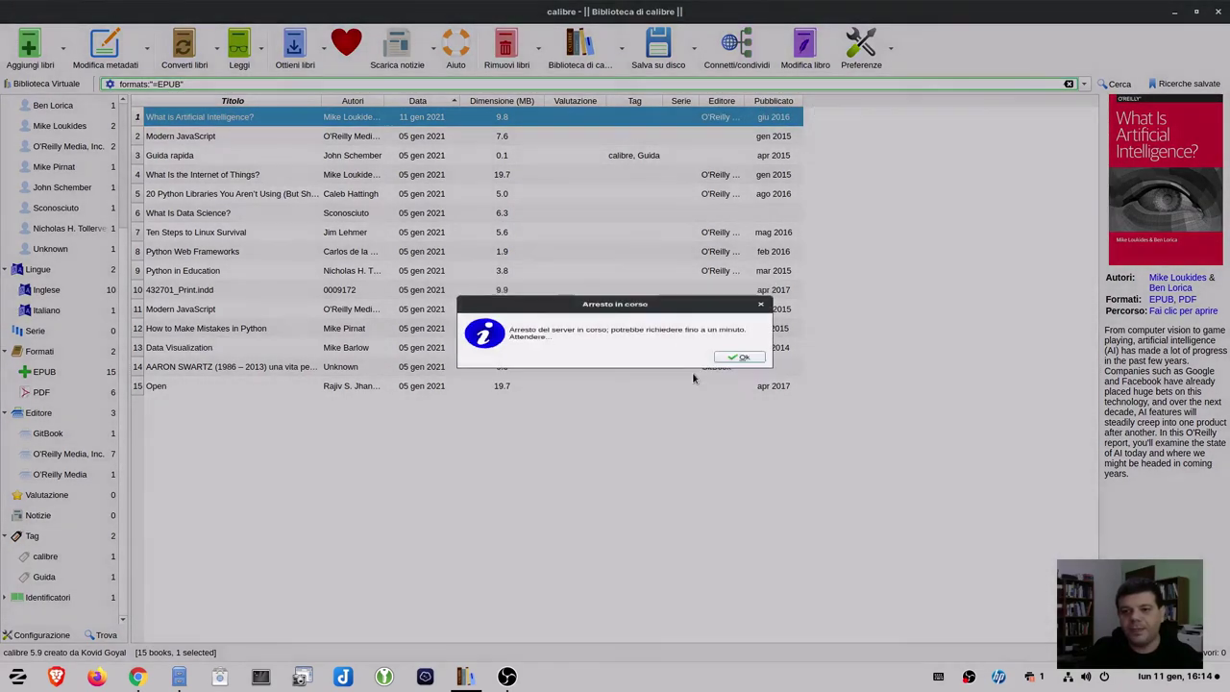
pyautogui.click(735, 361)
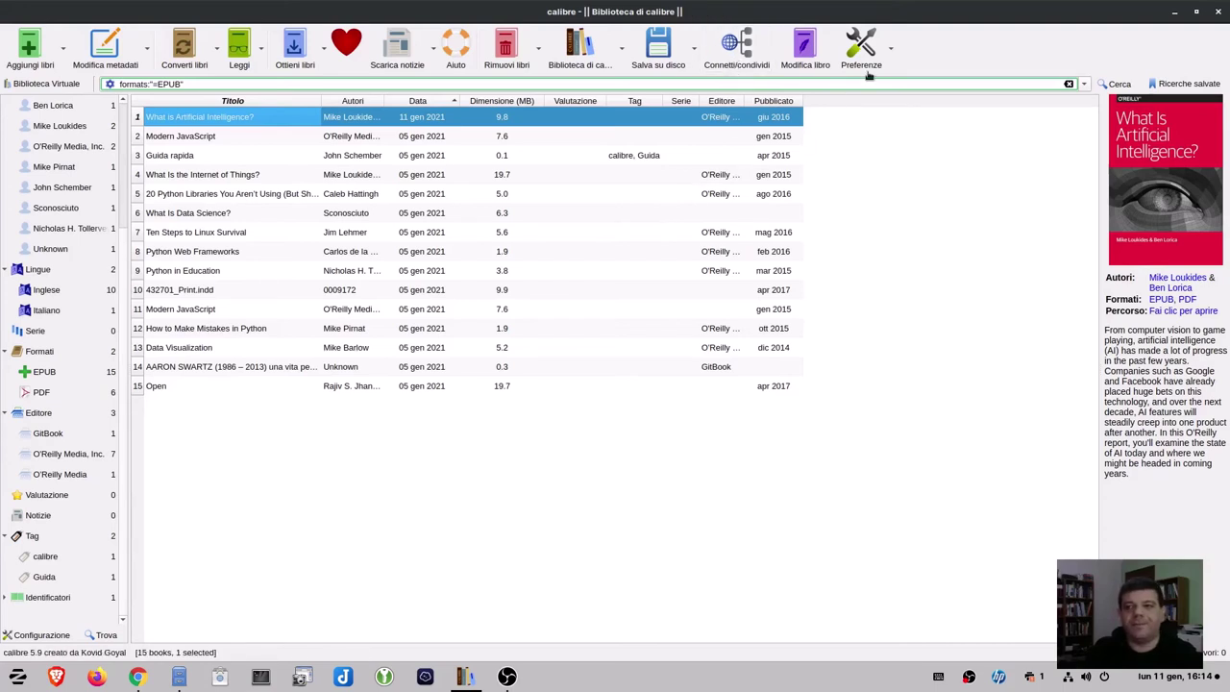
# Open calibre's Preferenze and go to Condivisione sulla rete.
pyautogui.click(890, 48)
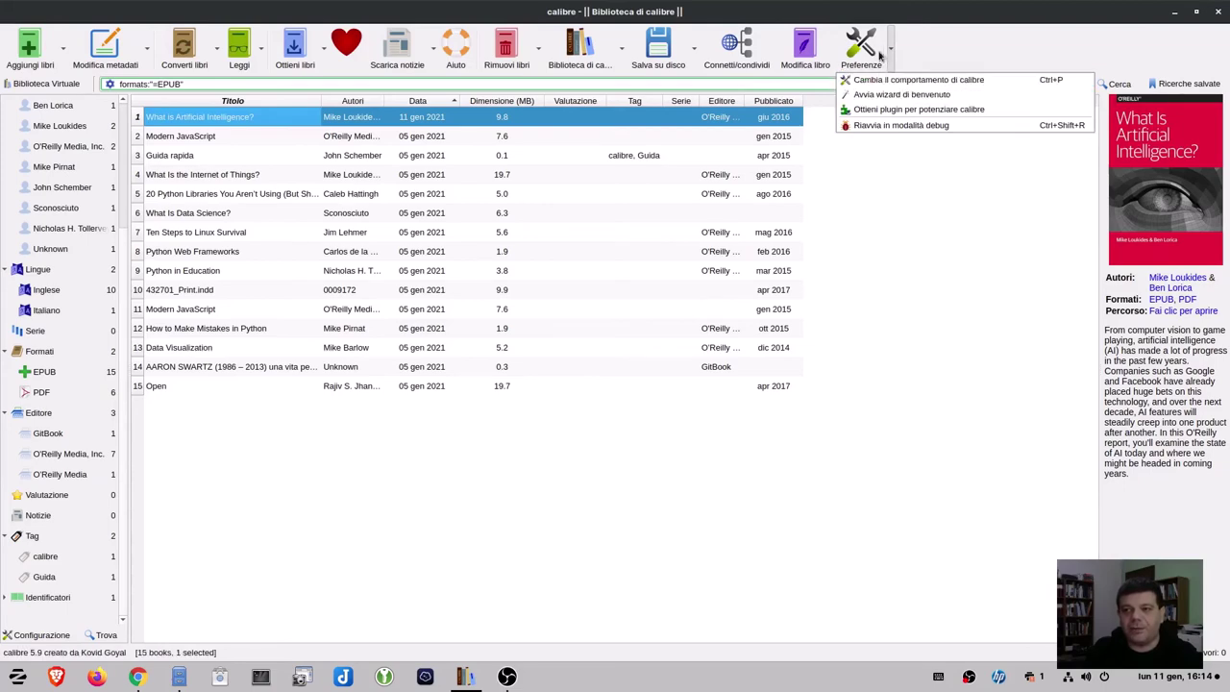
pyautogui.click(868, 50)
pyautogui.click(863, 47)
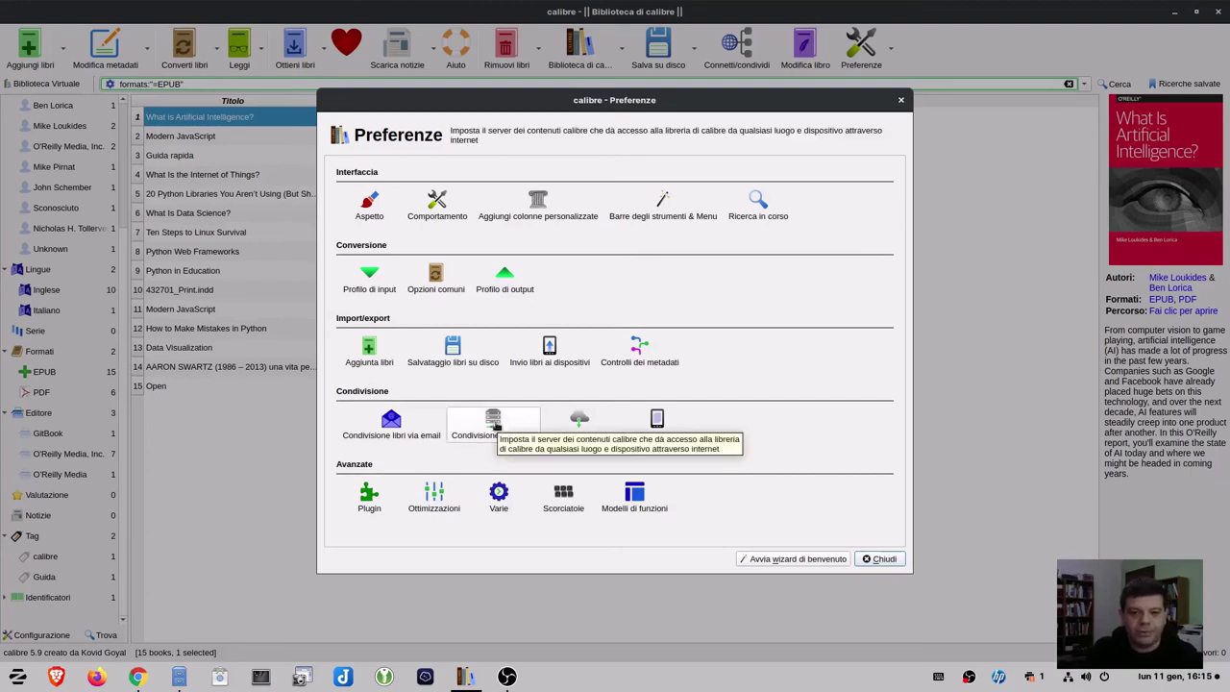
pyautogui.click(497, 427)
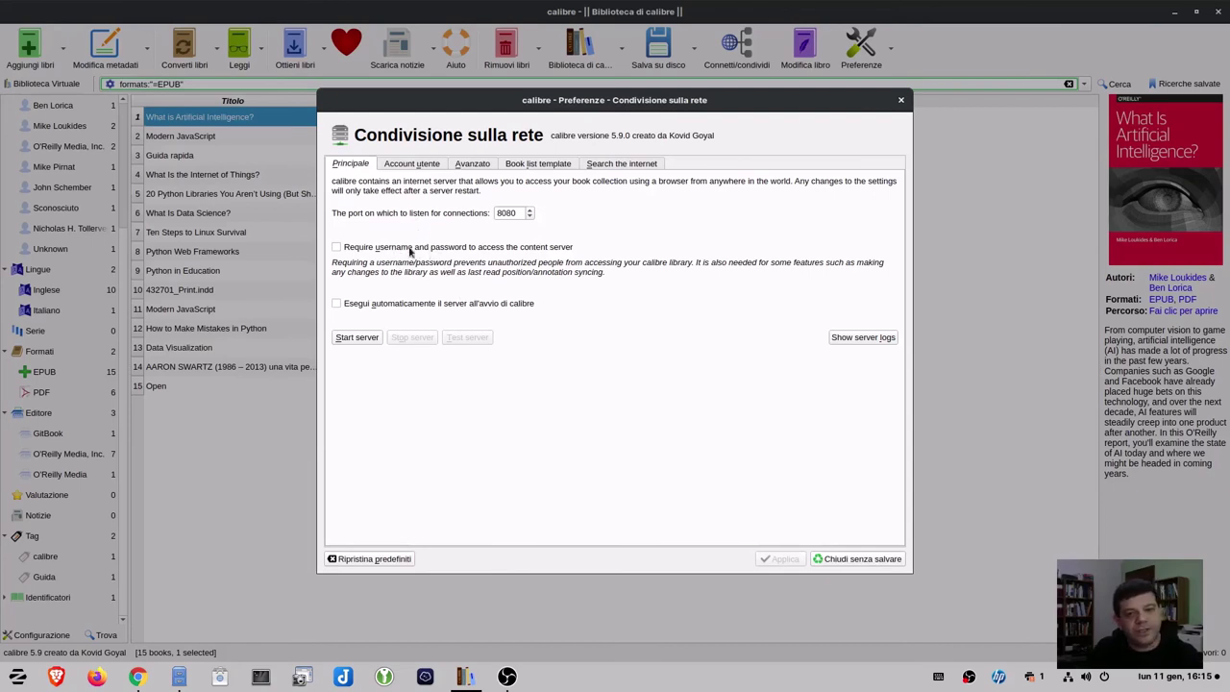
# Toggle the username-and-password requirement on and off, then view the empty Account utente list.
pyautogui.click(368, 250)
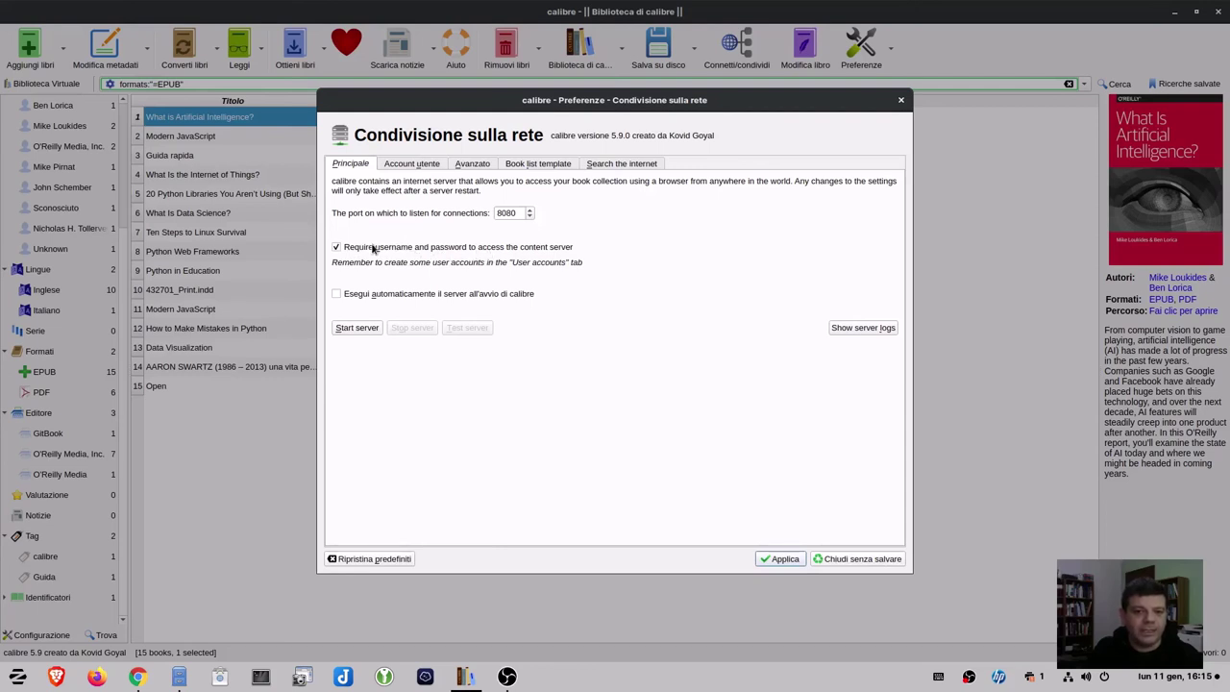
pyautogui.click(373, 248)
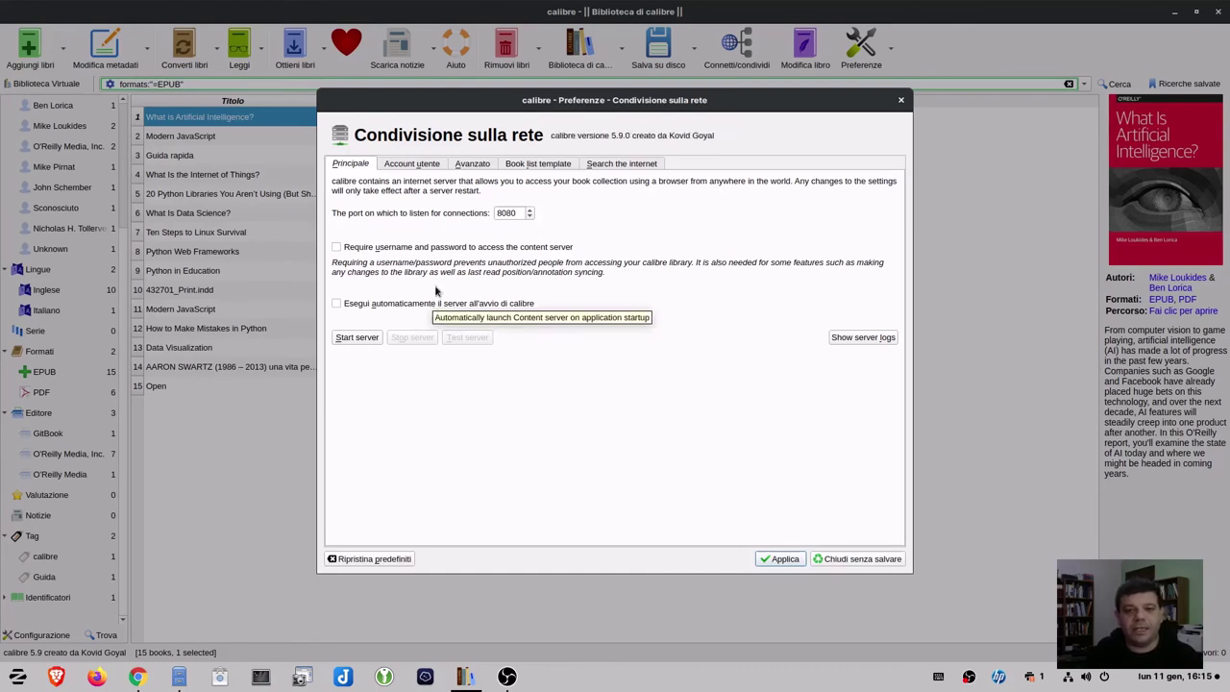
pyautogui.click(413, 166)
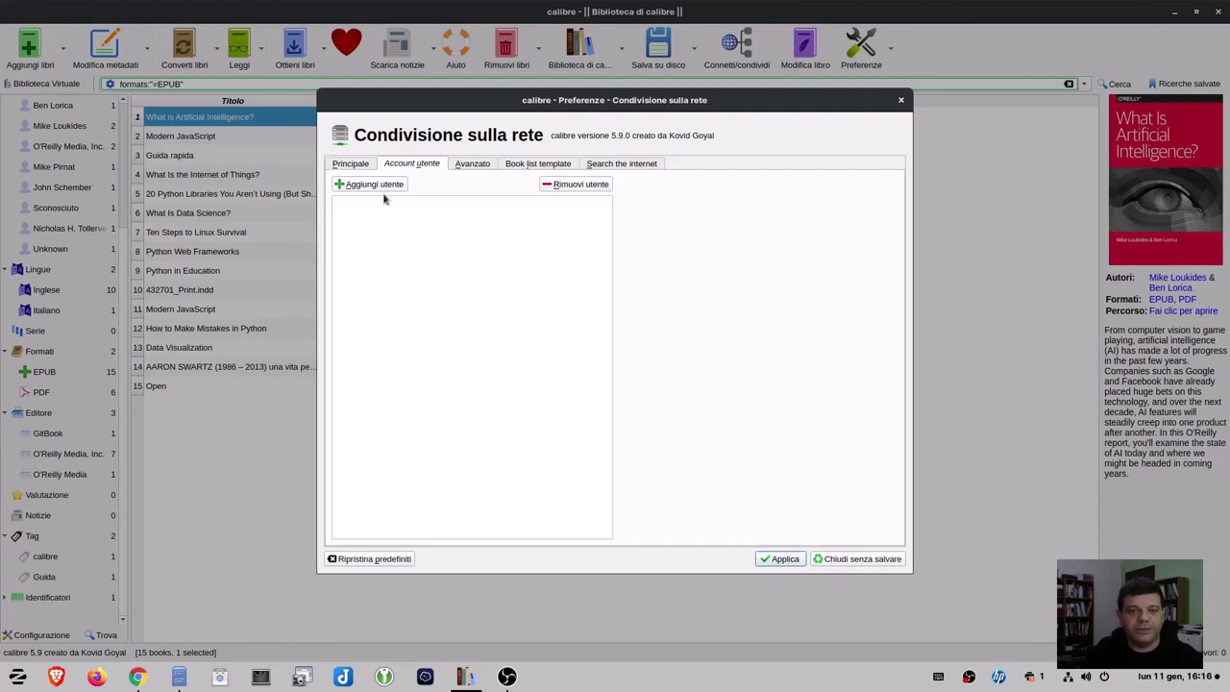
# Add a content server user with a user name and a password entered twice.
pyautogui.click(380, 185)
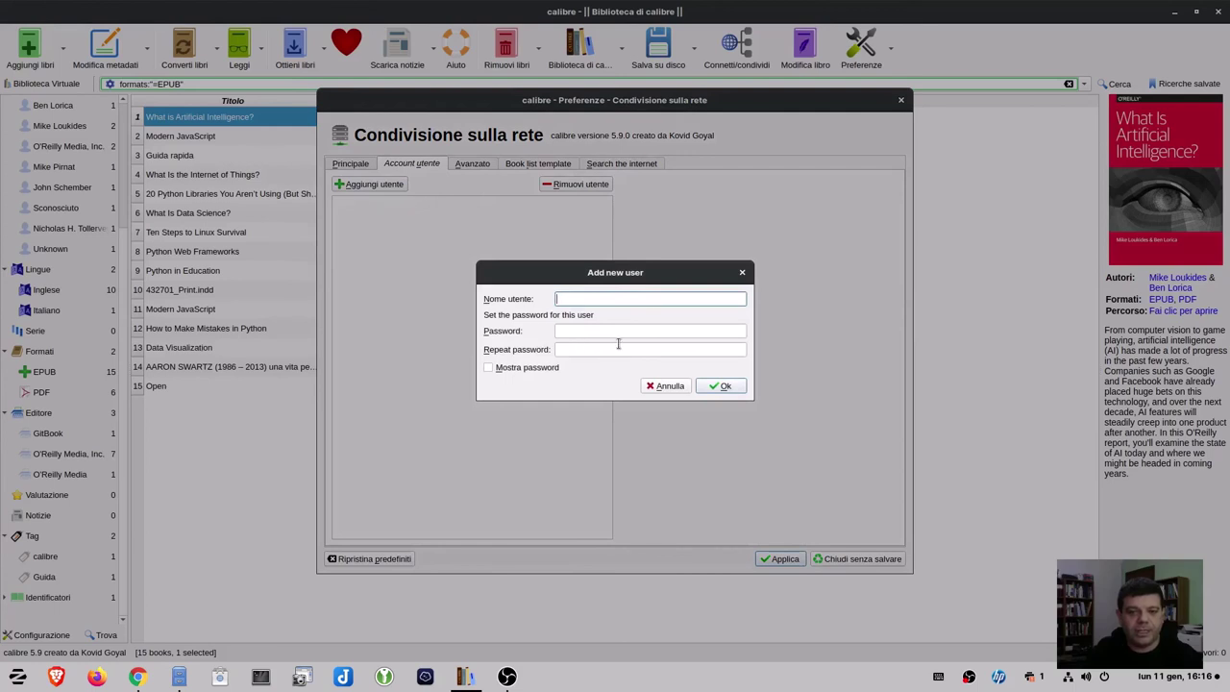
pyautogui.write('antonio')
pyautogui.press('Tab')
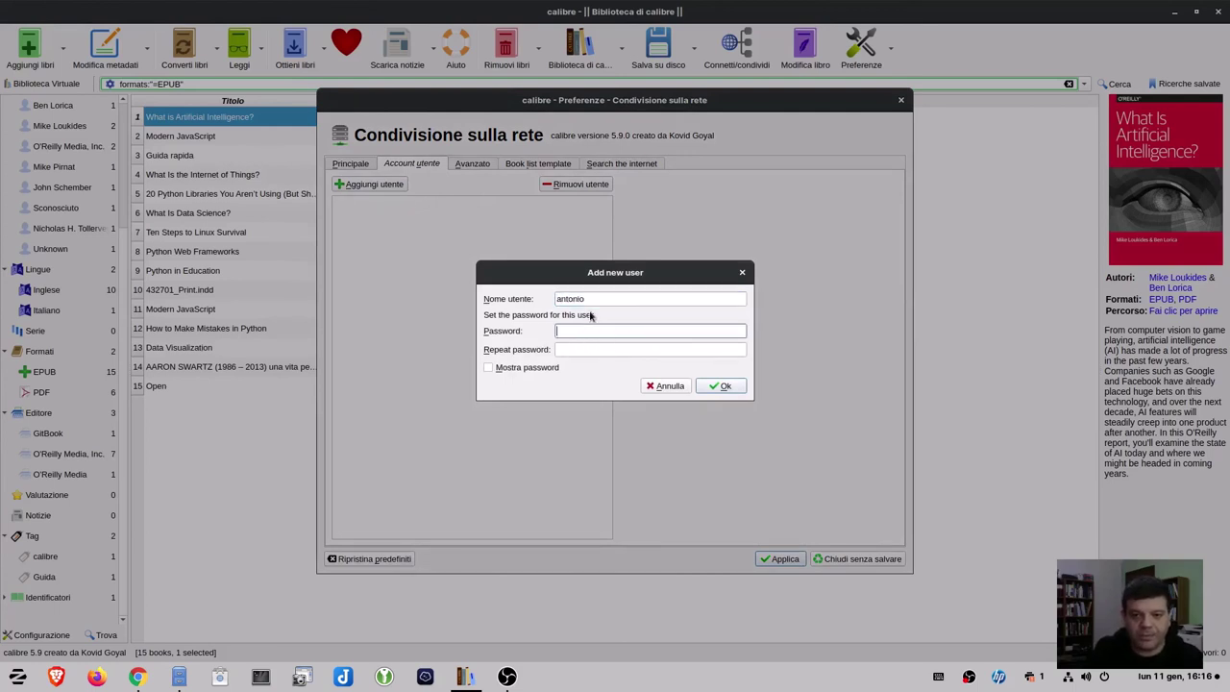
pyautogui.write('12345')
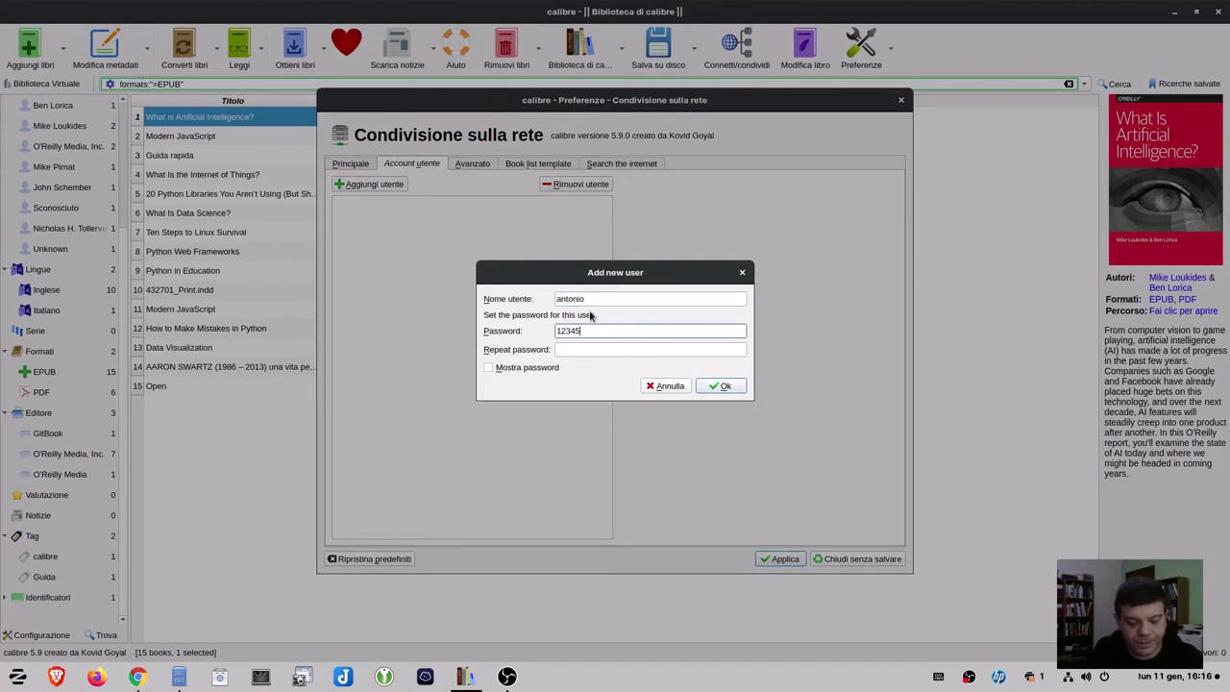
pyautogui.press('Tab')
pyautogui.write('12345')
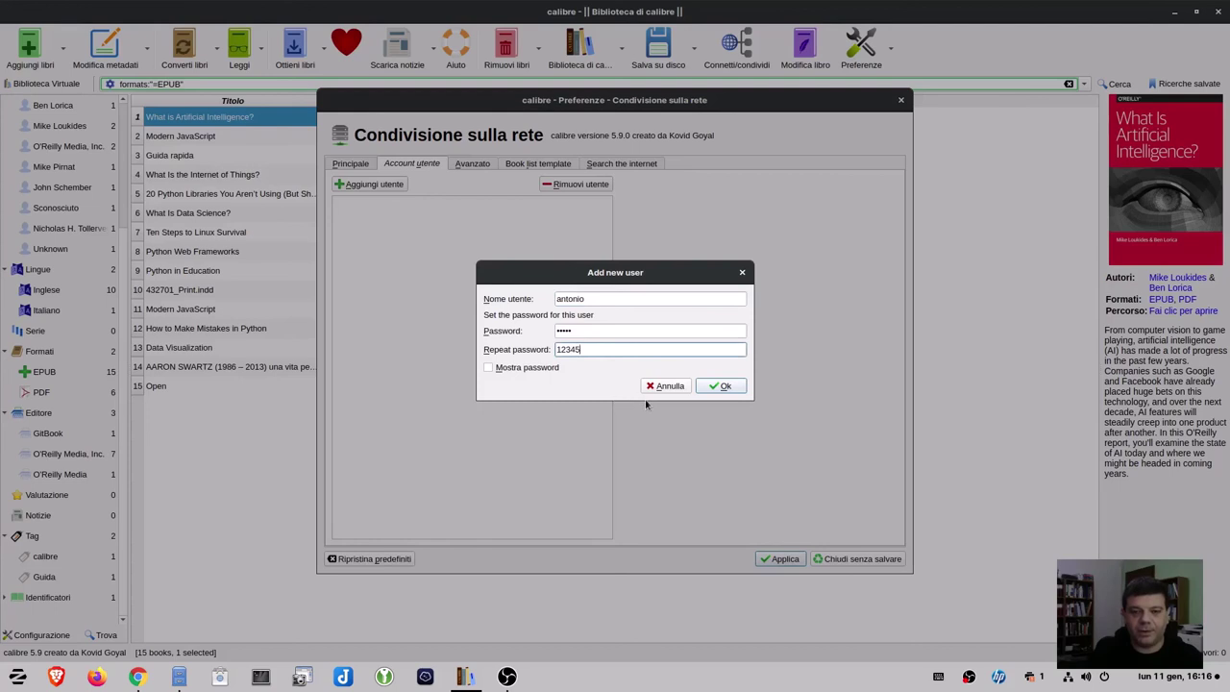
pyautogui.click(724, 386)
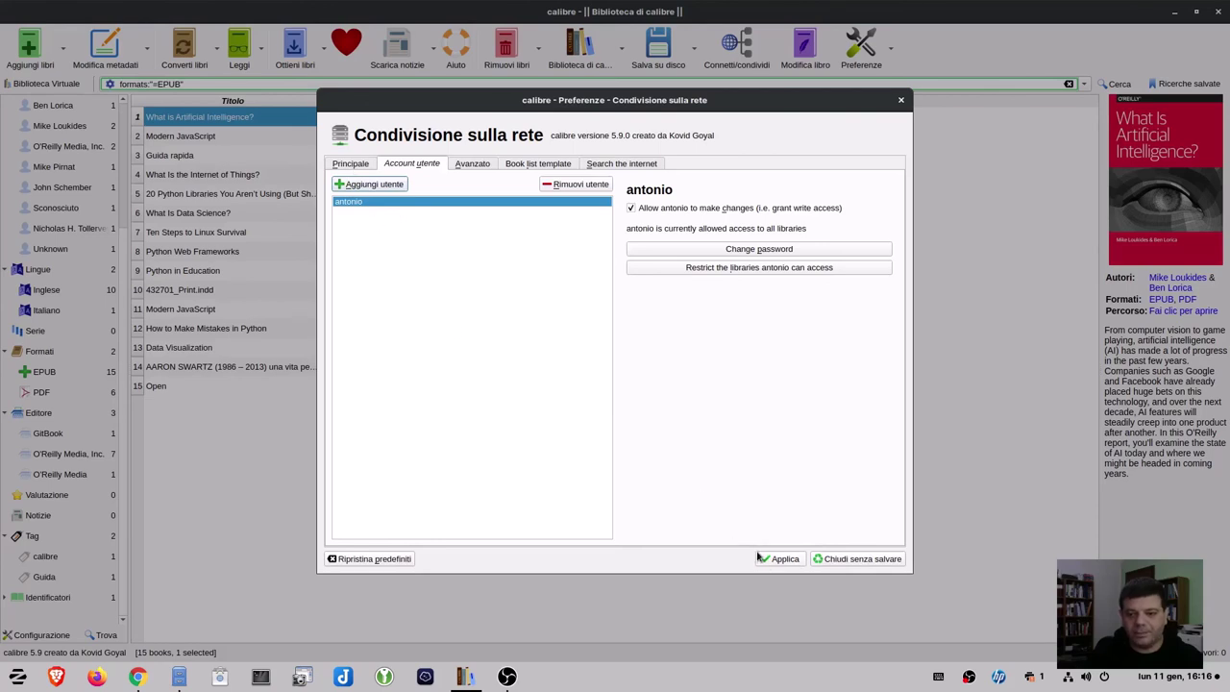
# Tick Require username and password on Principale, apply it, and close Preferences.
pyautogui.click(353, 165)
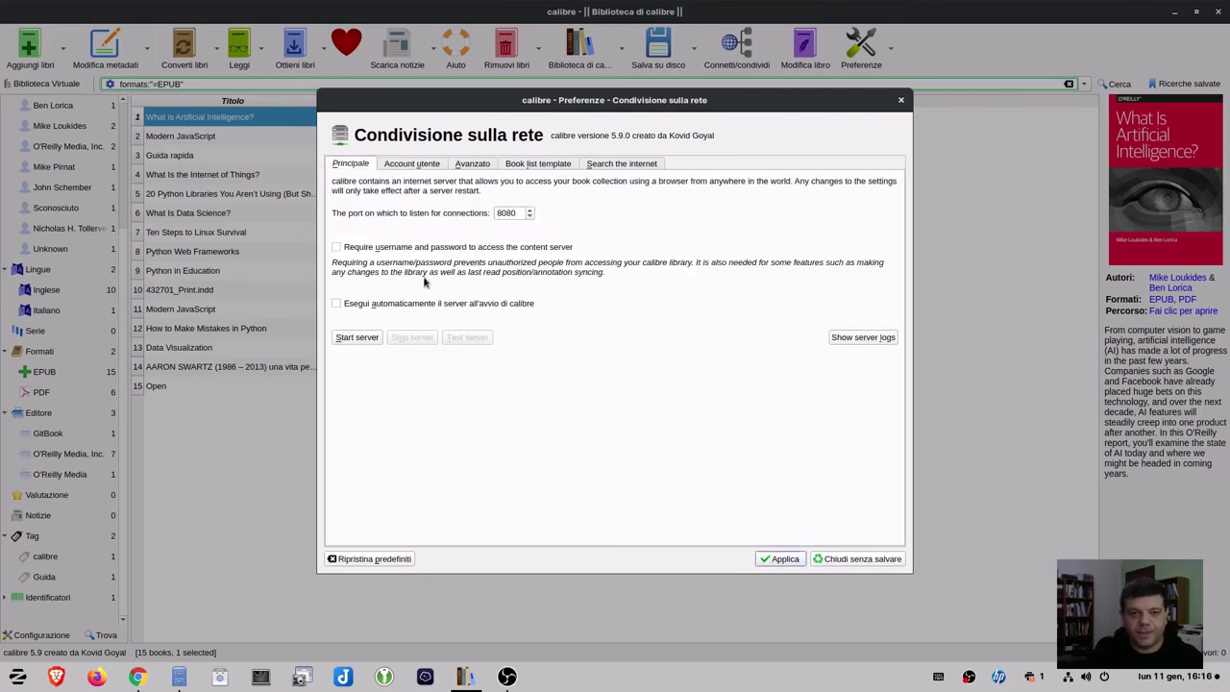
pyautogui.click(389, 249)
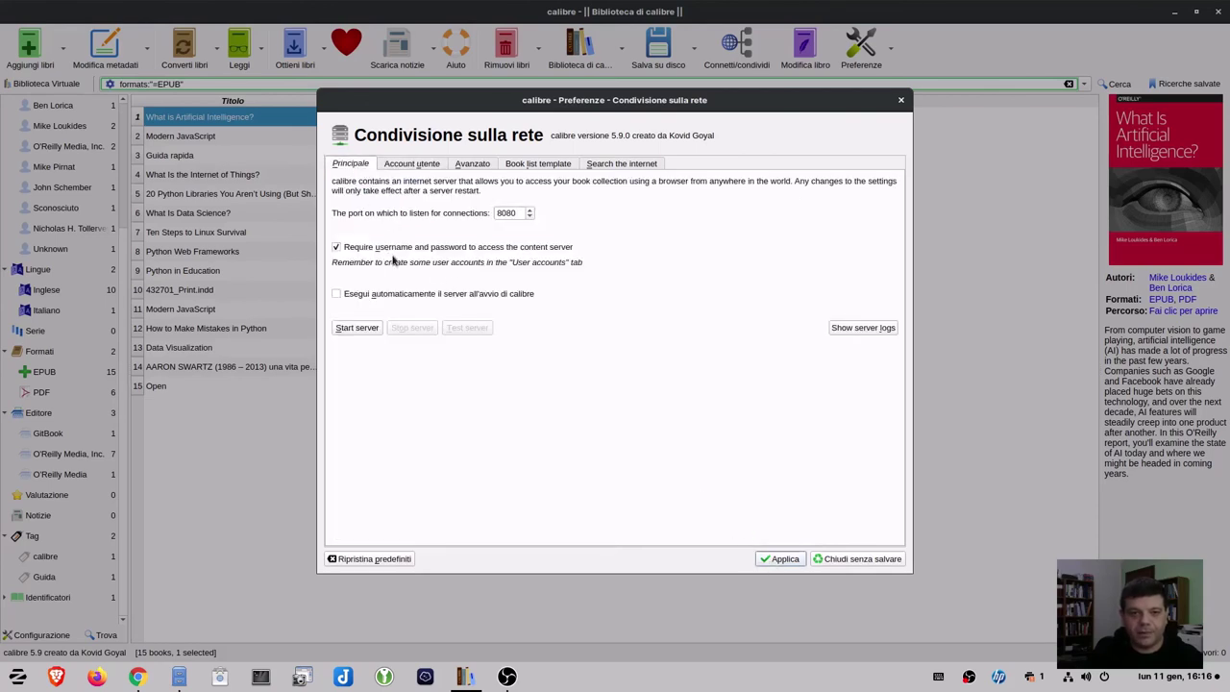
pyautogui.click(782, 559)
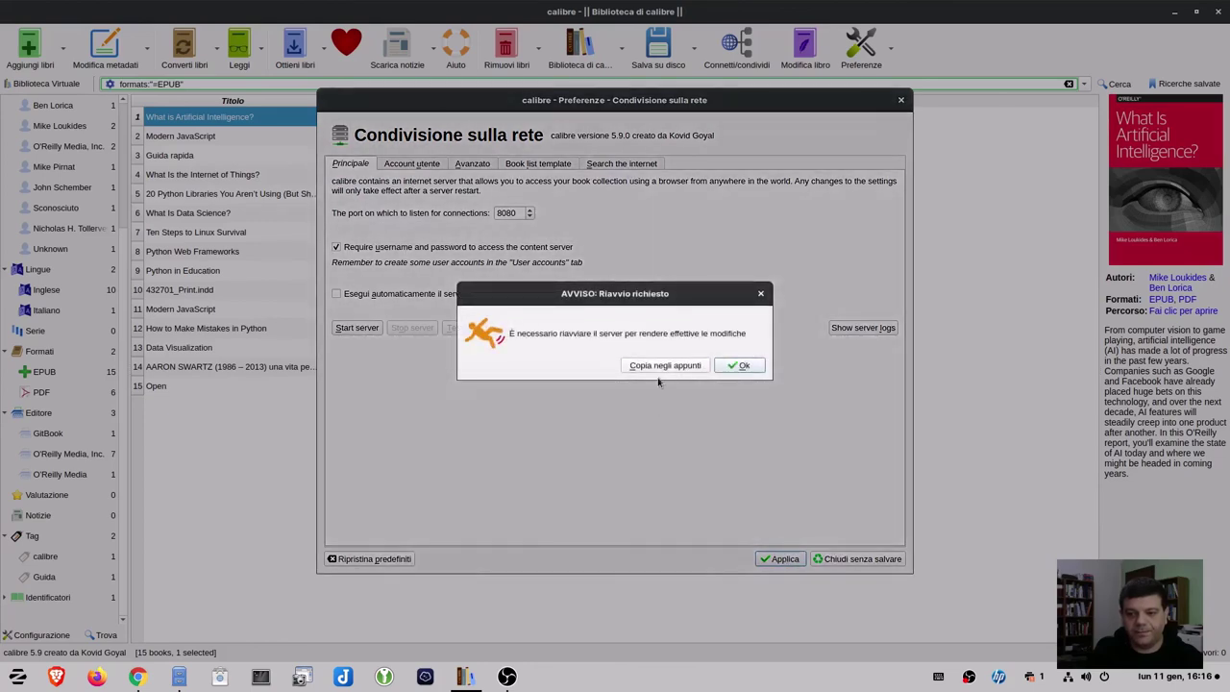
pyautogui.click(741, 365)
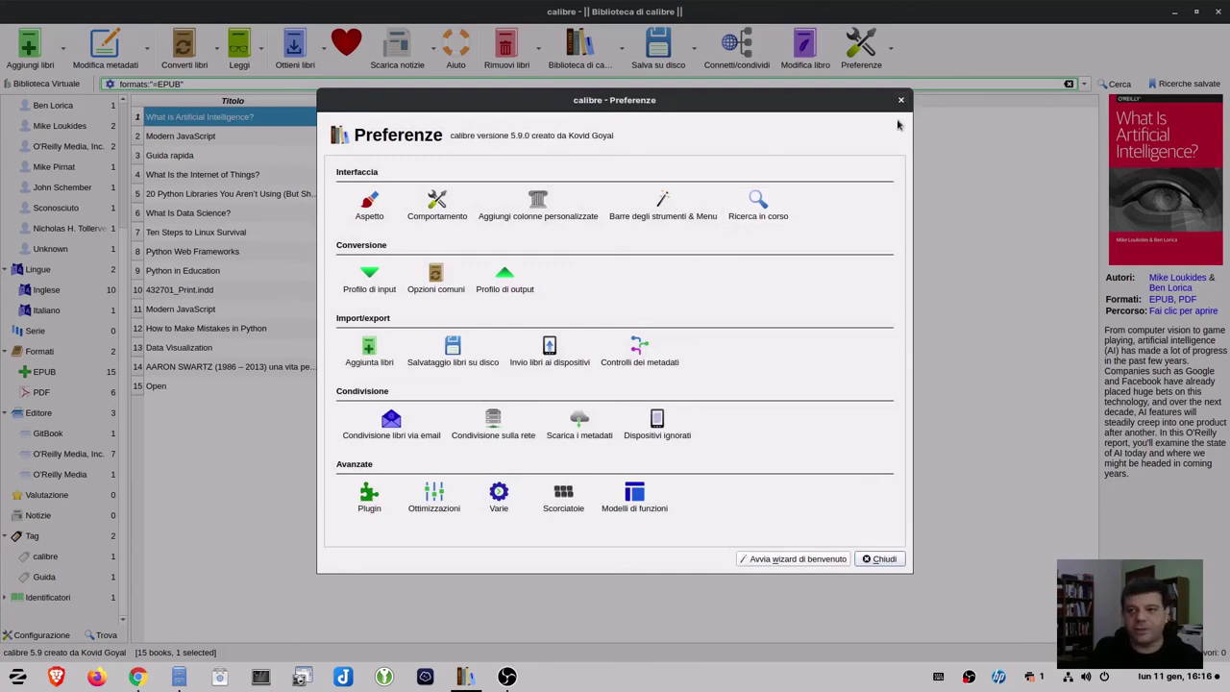
pyautogui.click(882, 559)
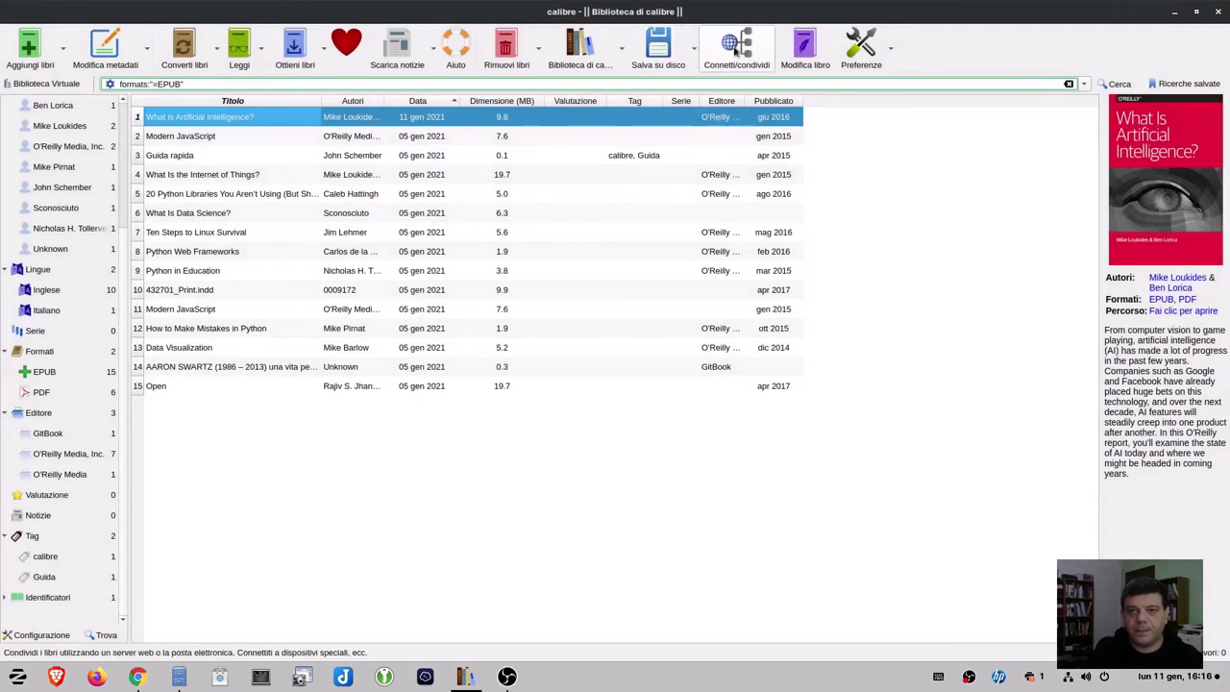
# Start the content server again from Connetti/condividi, then switch to Chrome.
pyautogui.click(736, 50)
pyautogui.click(733, 97)
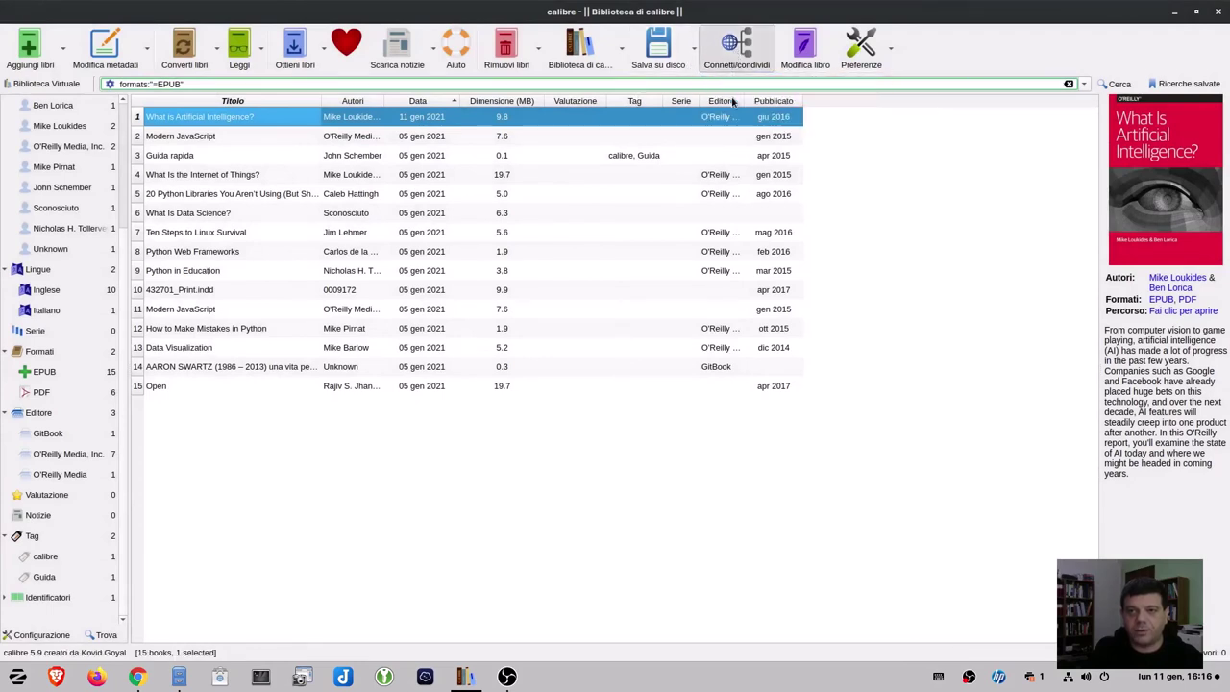
pyautogui.click(734, 50)
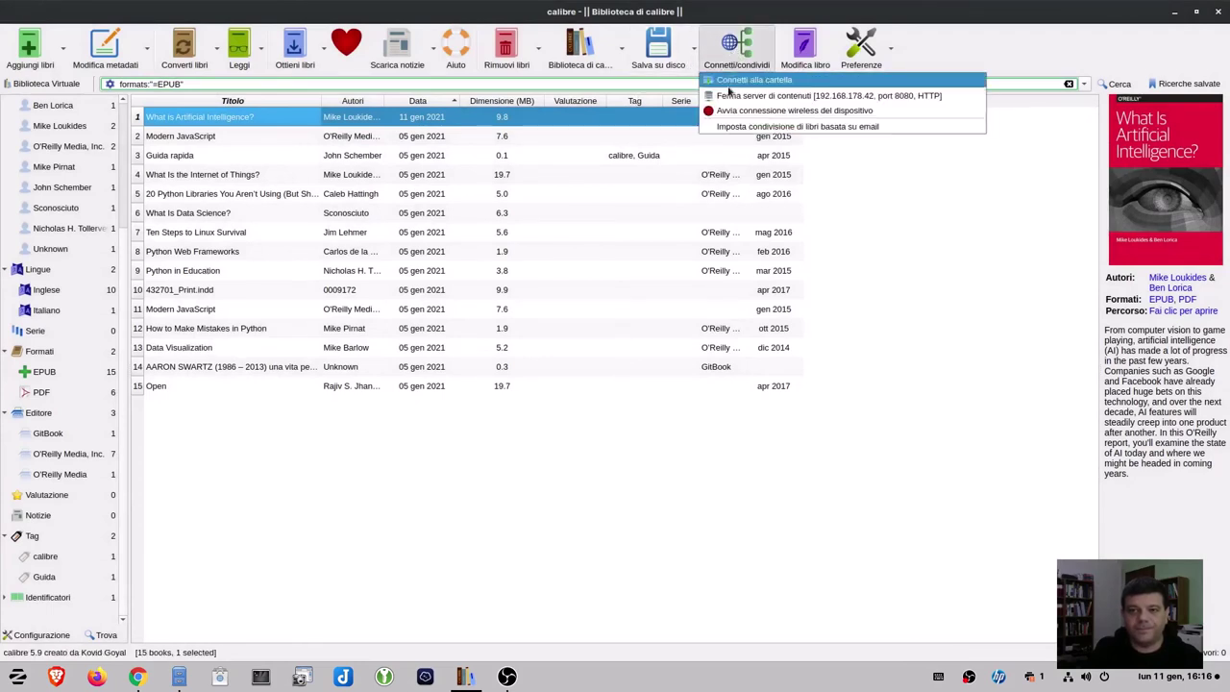
pyautogui.hotkey('alt', 'Tab')
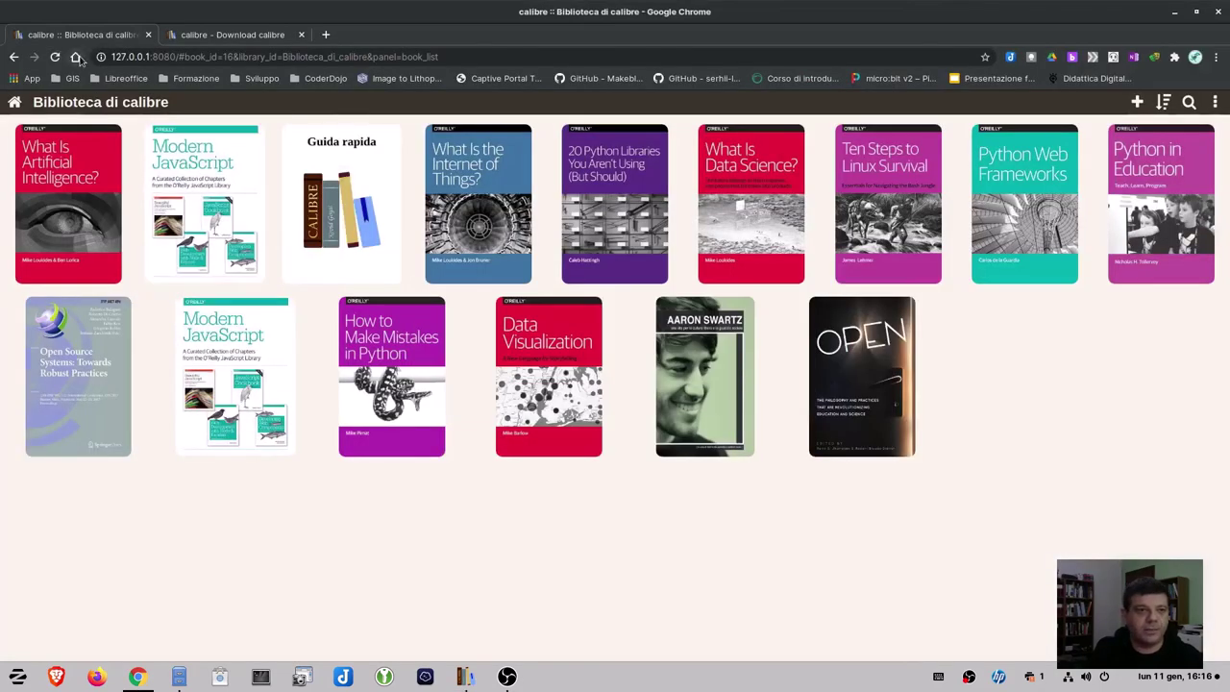
# Reload the library page and sign in with the new user's name and password.
pyautogui.click(56, 58)
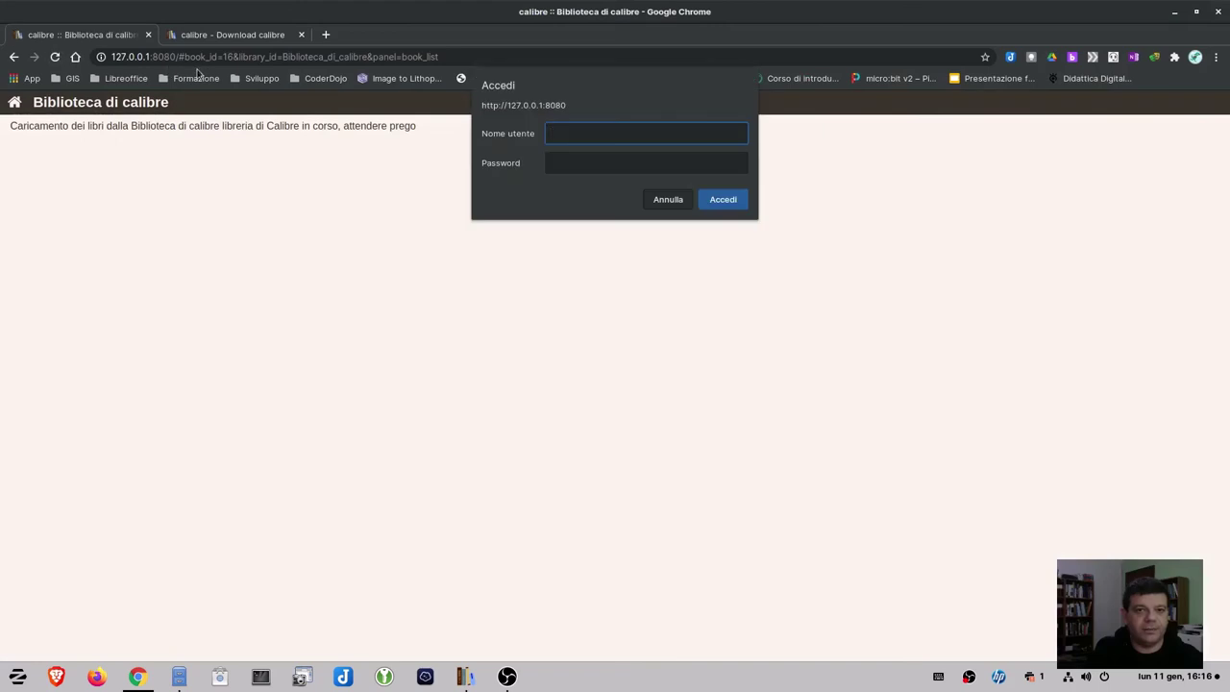
pyautogui.write('antonio')
pyautogui.press('Tab')
pyautogui.write('••••')
pyautogui.press('Return')
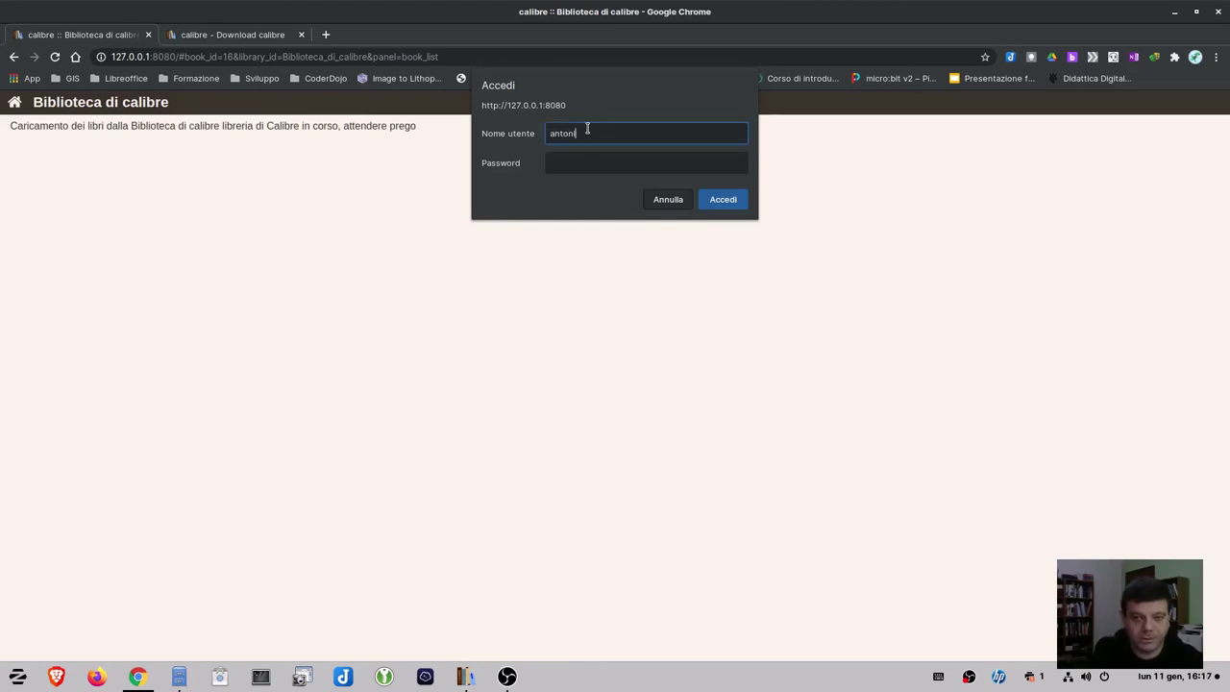
# Retry the login, re-entering the user name and the correct password.
pyautogui.press('Tab')
pyautogui.write('••••')
pyautogui.press('Return')
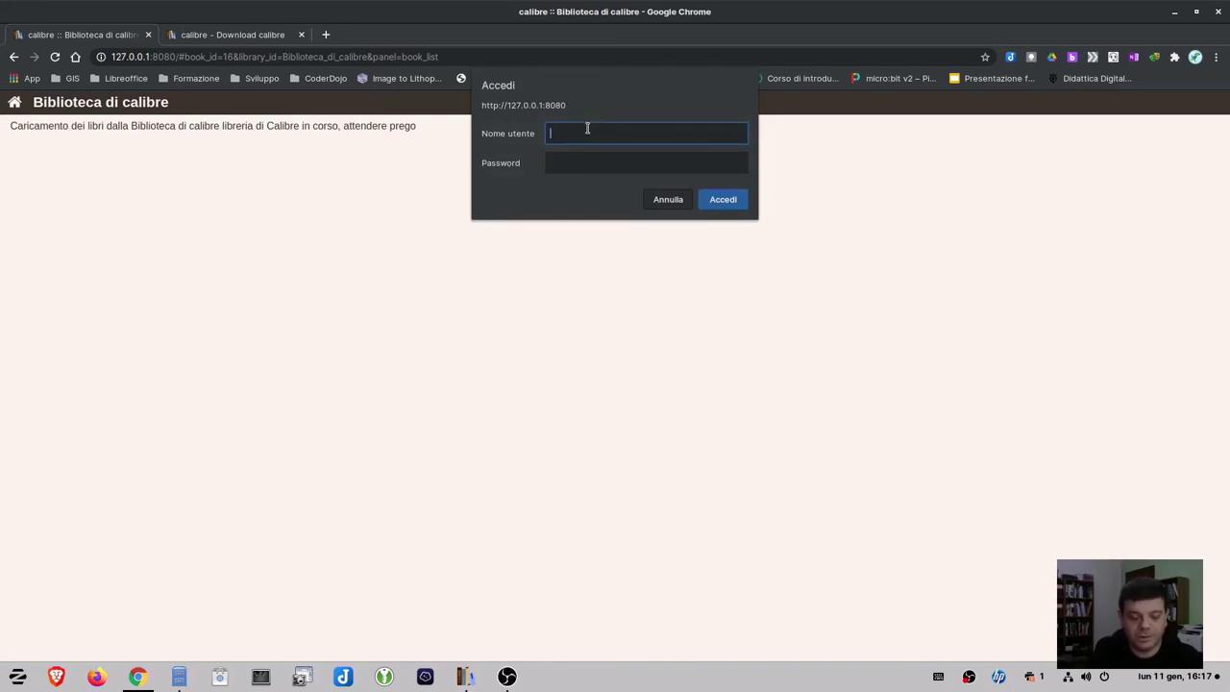
pyautogui.write('antonio')
pyautogui.press('Tab')
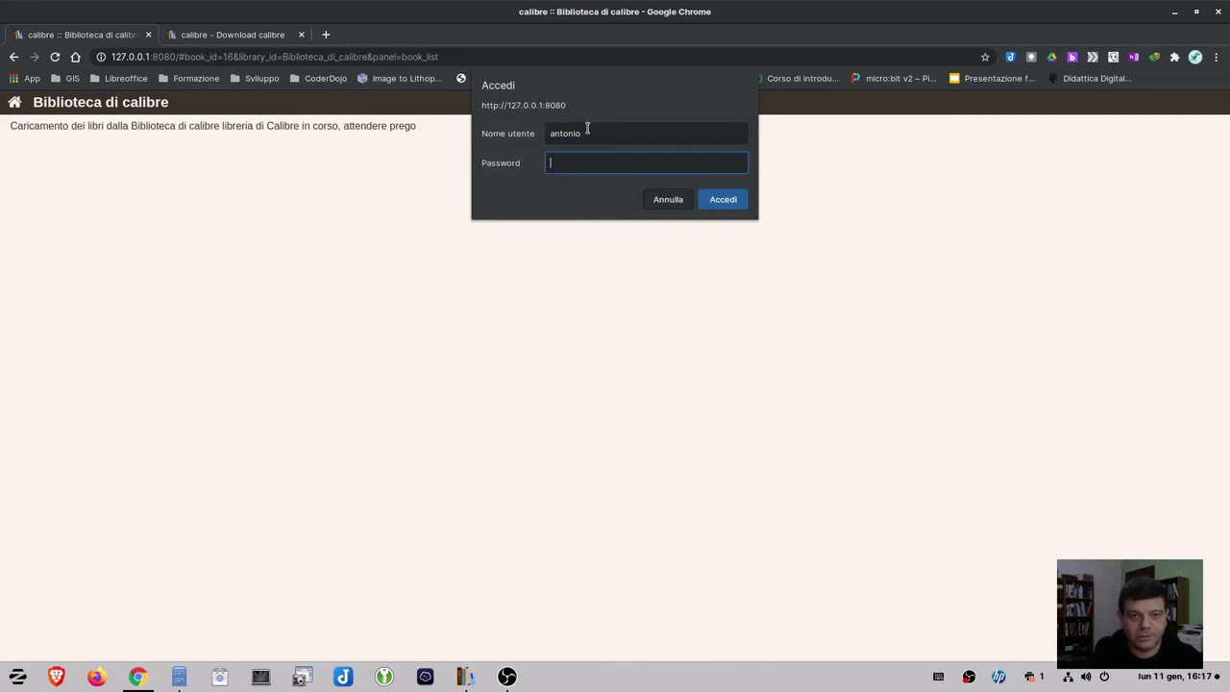
pyautogui.write('•••••')
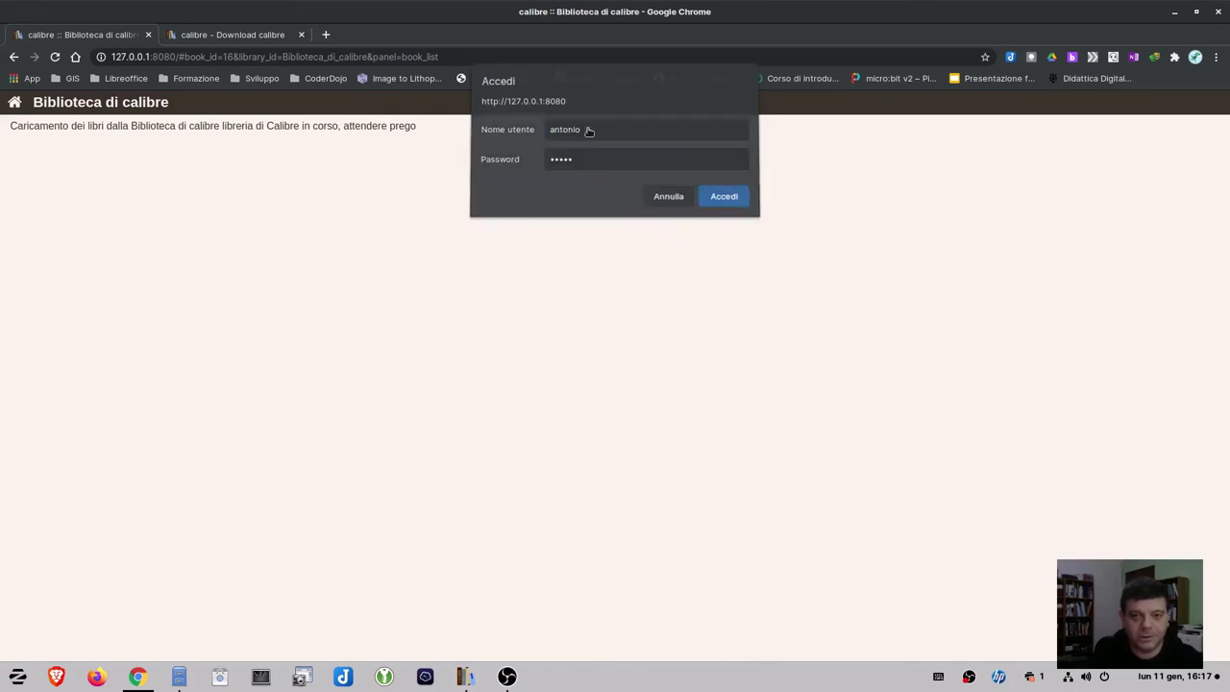
pyautogui.press('Return')
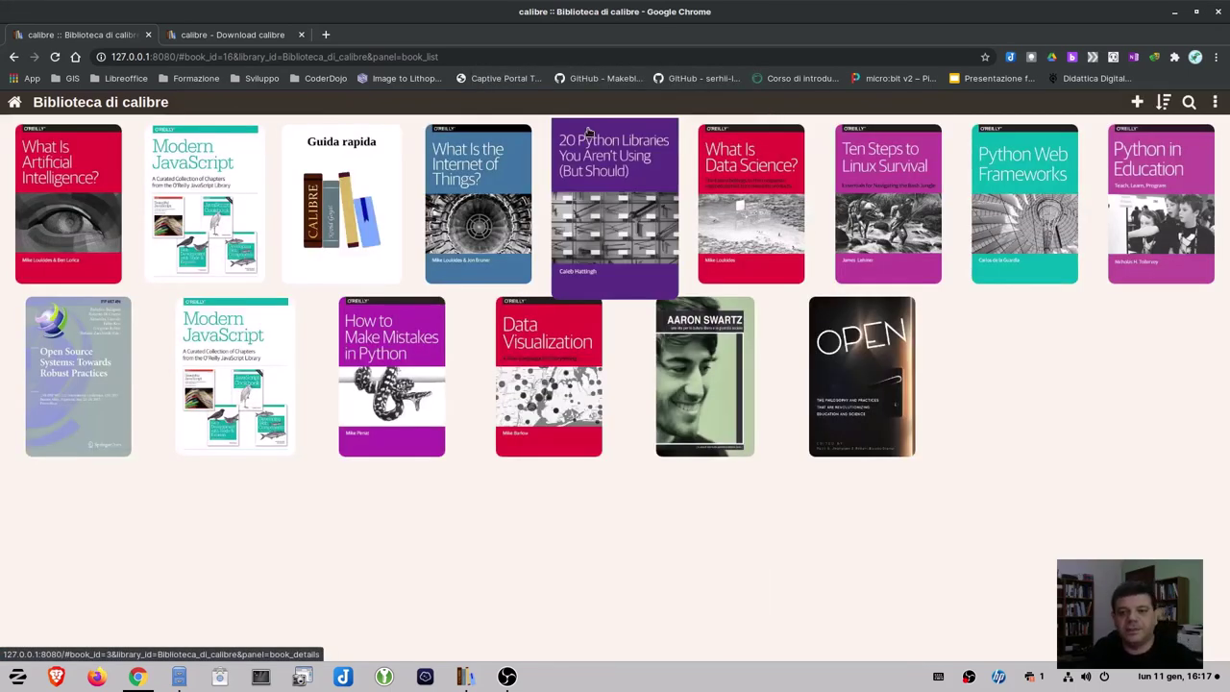